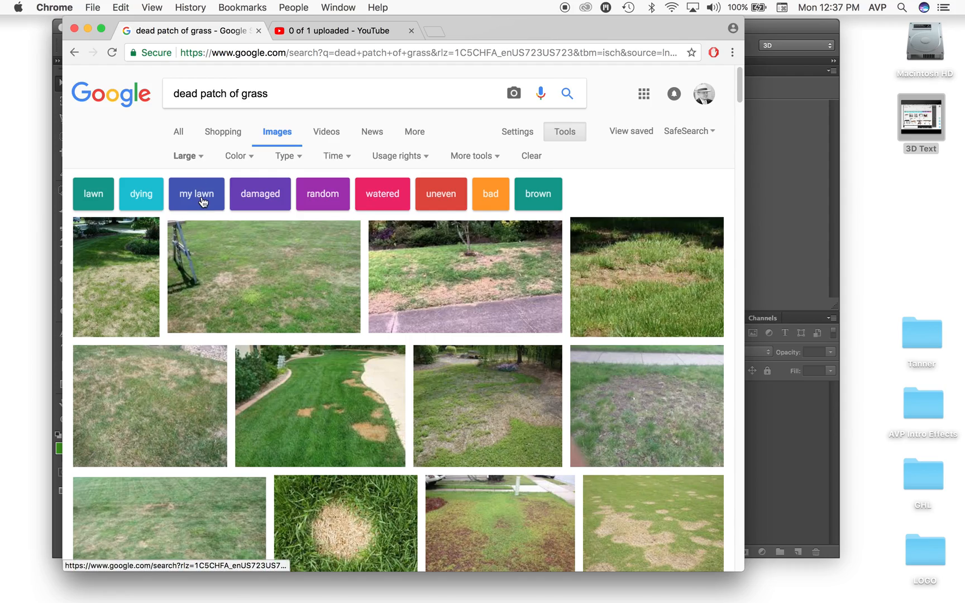
Browse the "dead patch of grass" image results for a large lawn photo with scattered dead spots
scroll(201, 199, down, 15)
scroll(202, 202, down, 20)
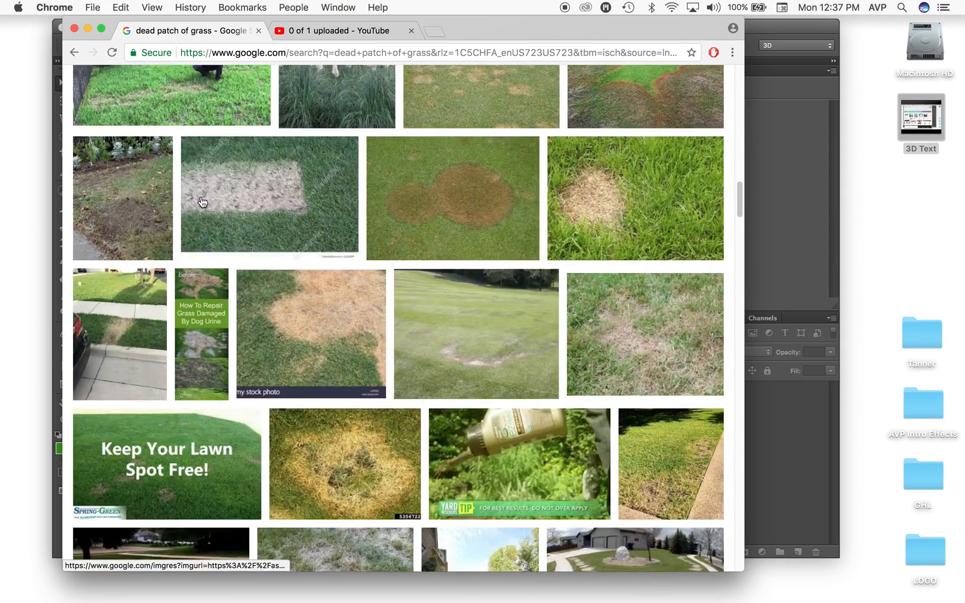
scroll(203, 203, down, 20)
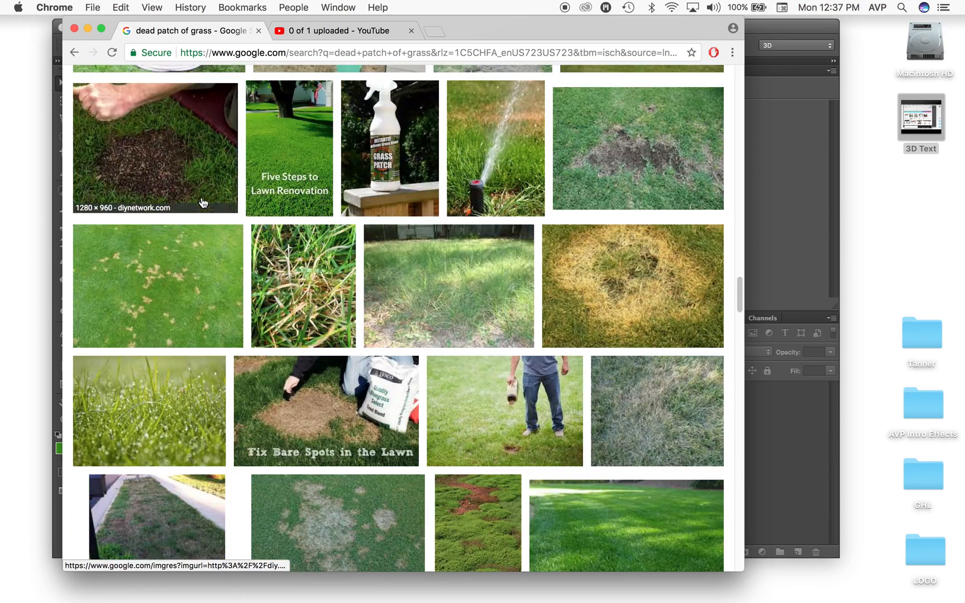
scroll(203, 202, down, 15)
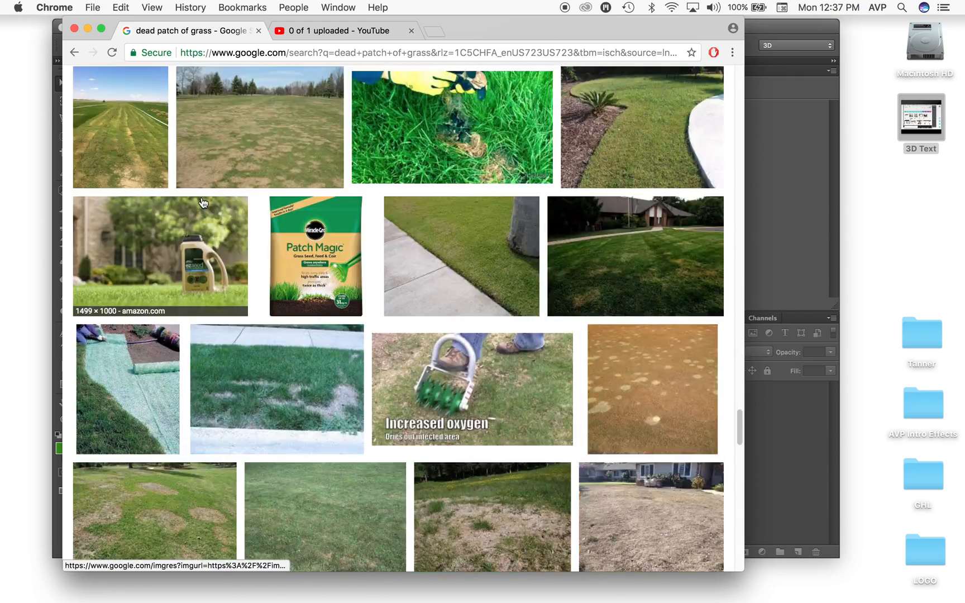
scroll(202, 202, down, 15)
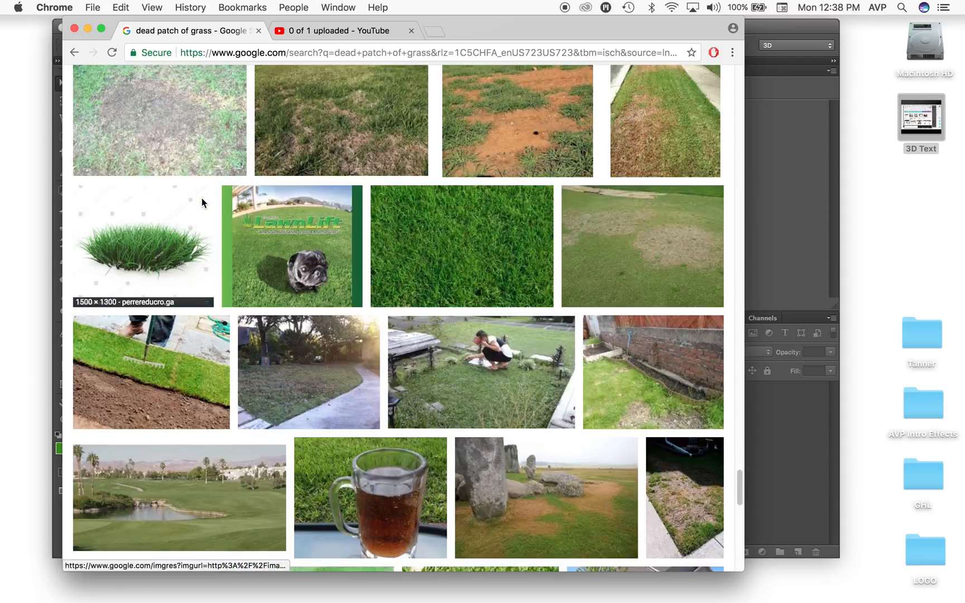
scroll(203, 203, down, 15)
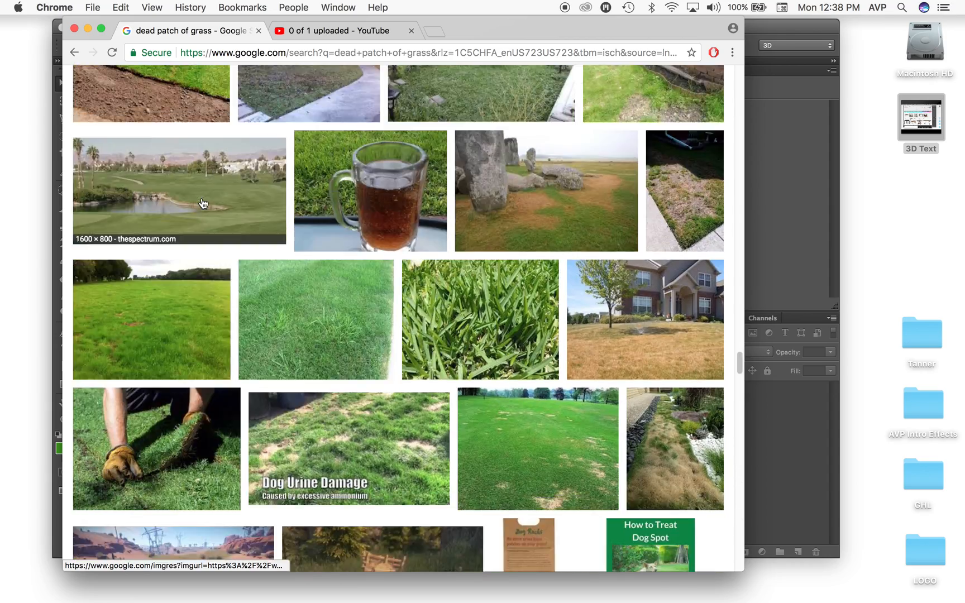
scroll(203, 203, down, 8)
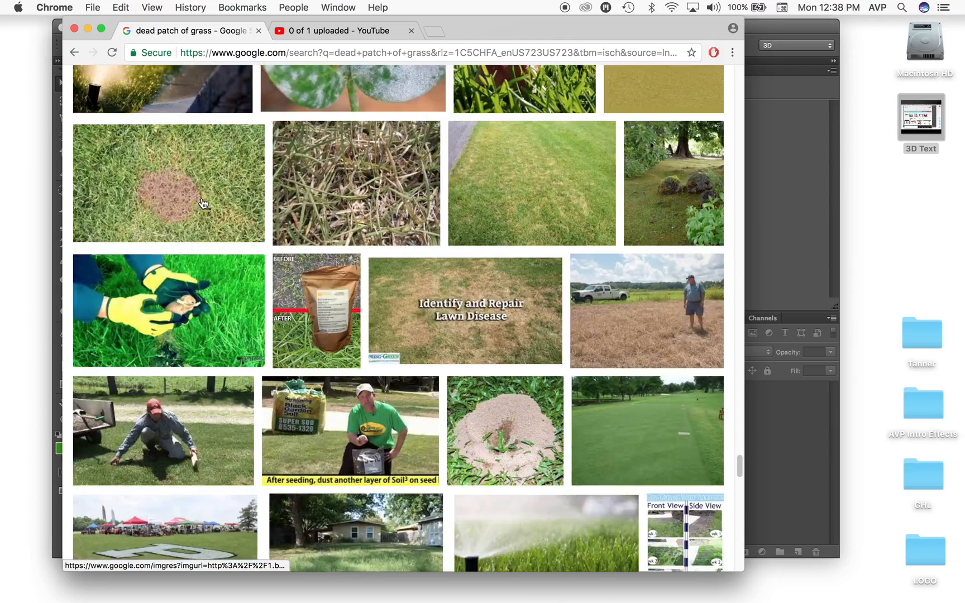
scroll(202, 202, up, 12)
scroll(203, 203, up, 15)
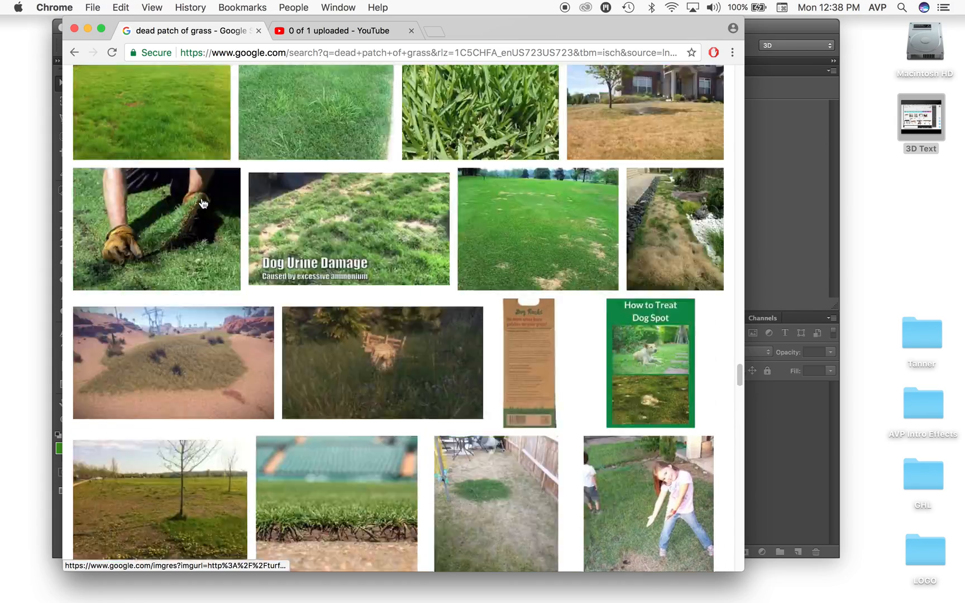
scroll(203, 202, up, 8)
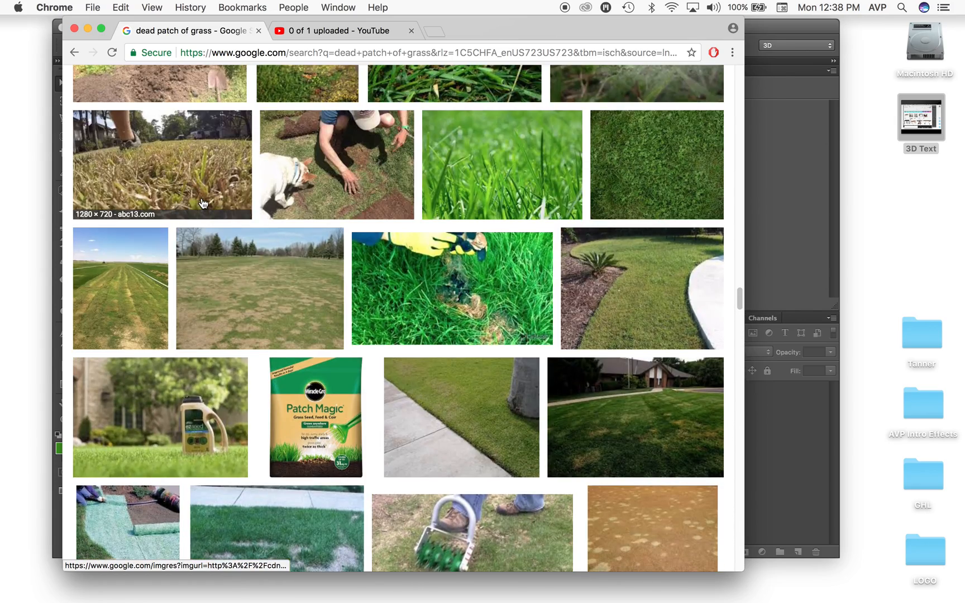
scroll(203, 203, up, 5)
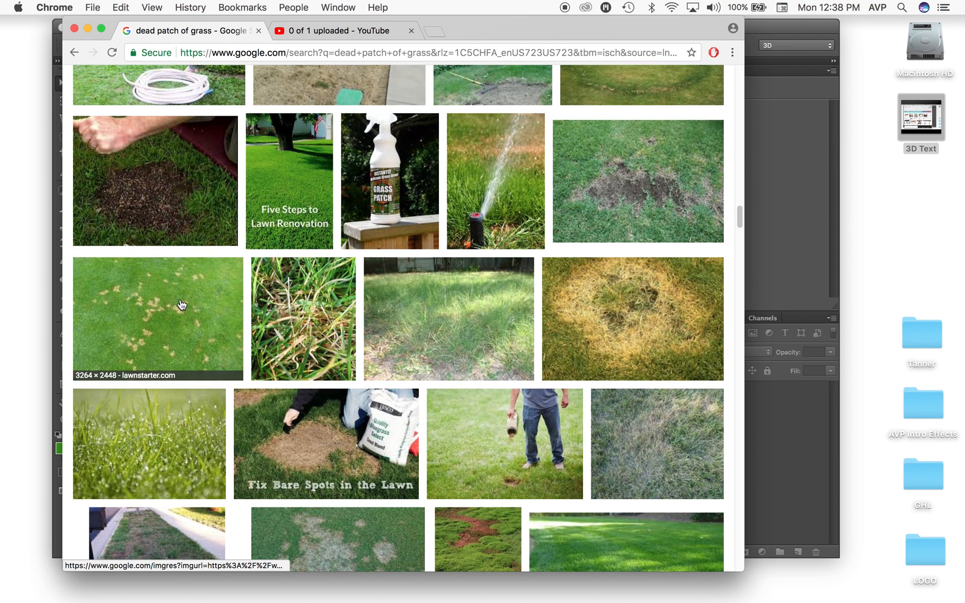
Open the 3264 × 2448 LawnStarter photo of the spotted green lawn at full size and copy the image
click(168, 305)
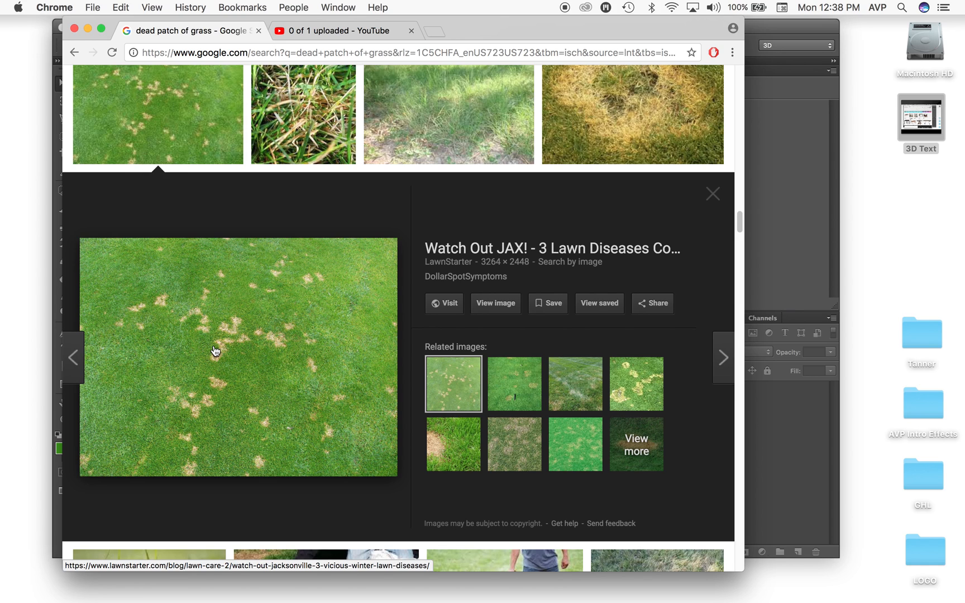
scroll(213, 346, down, 1)
scroll(214, 346, up, 1)
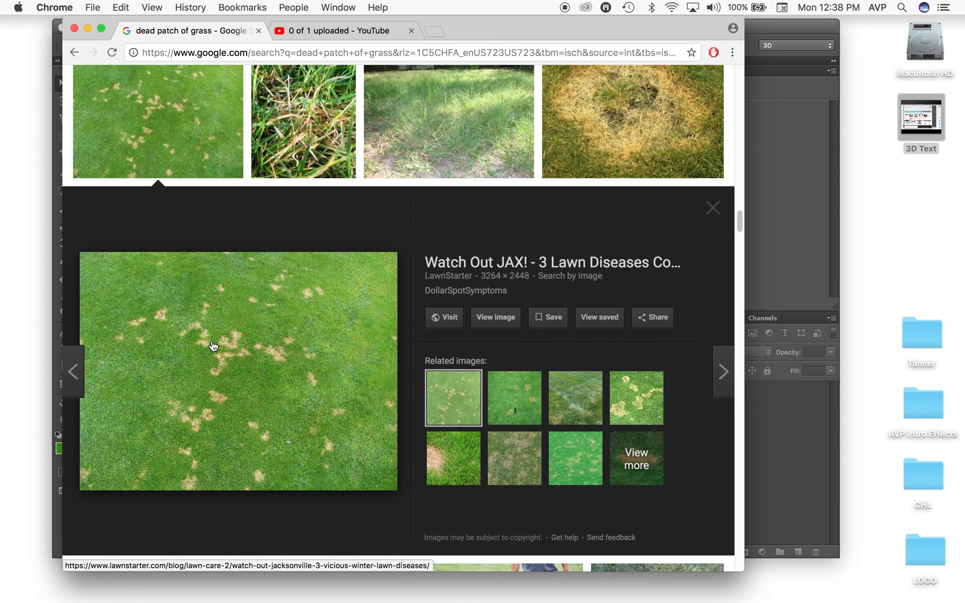
click(495, 317)
right_click(333, 200)
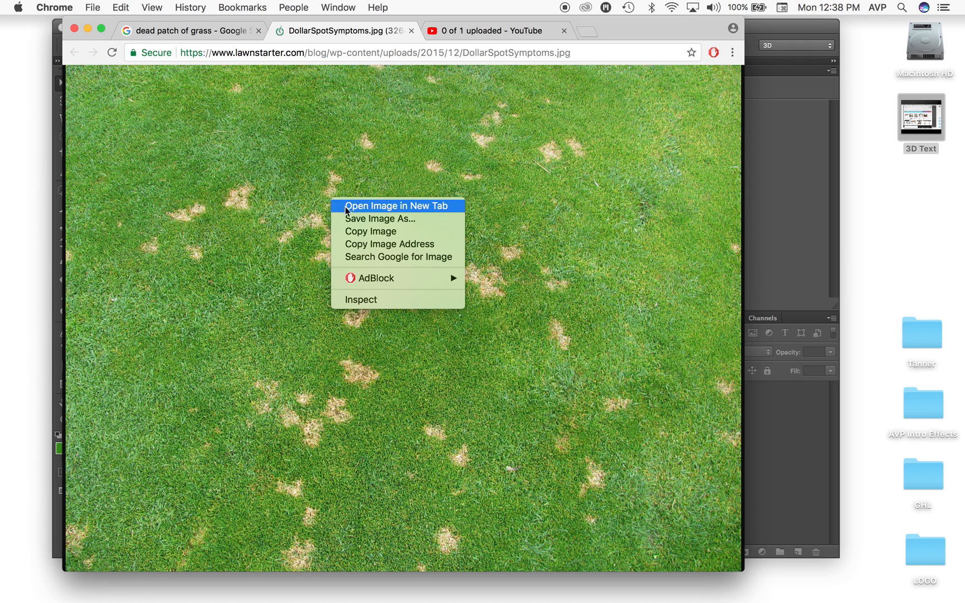
click(364, 232)
Switch to Photoshop, create a 3264 × 2448 pixel document from the Clipboard preset and paste the copied lawn photo into it
click(792, 190)
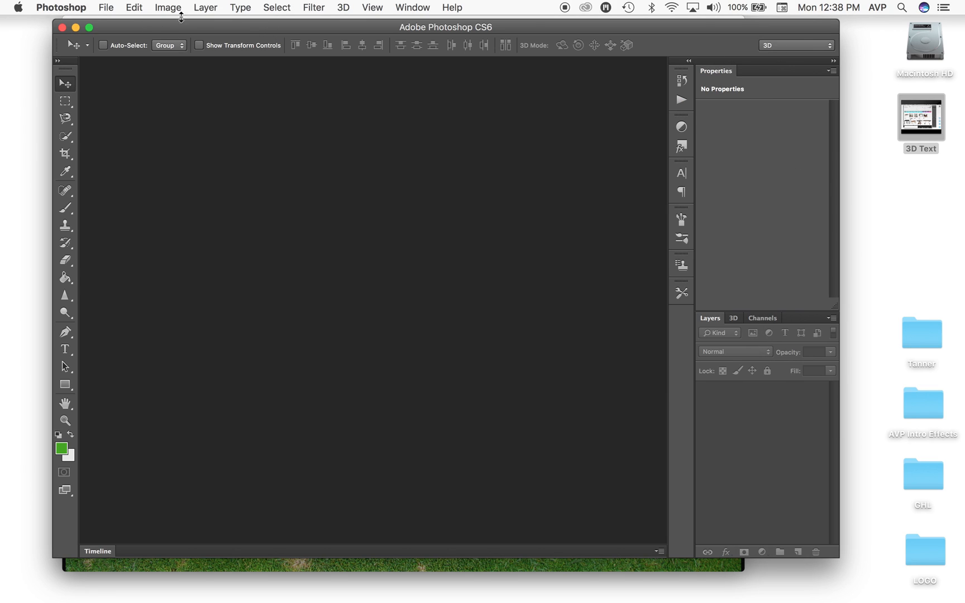
click(107, 7)
click(114, 22)
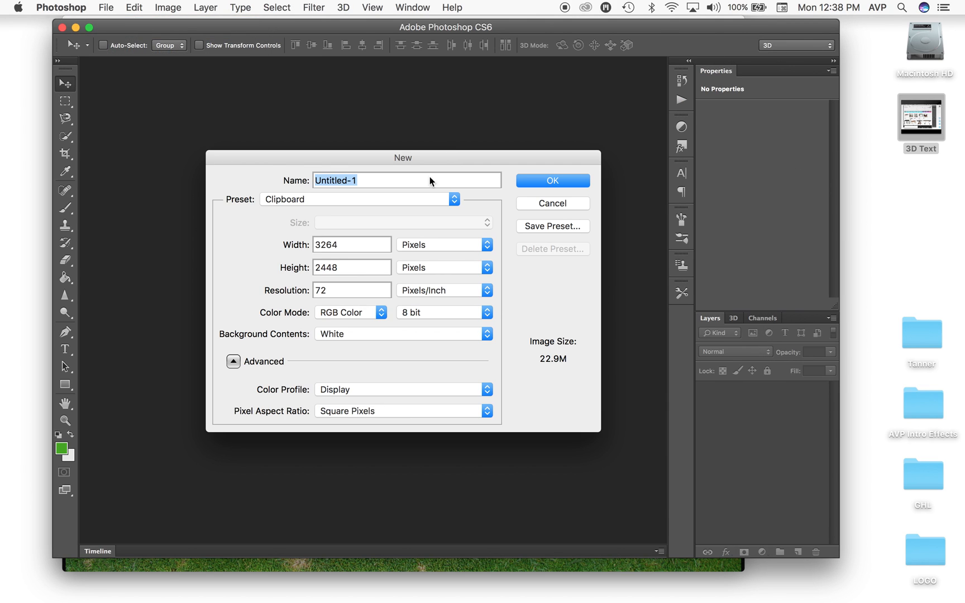
click(538, 183)
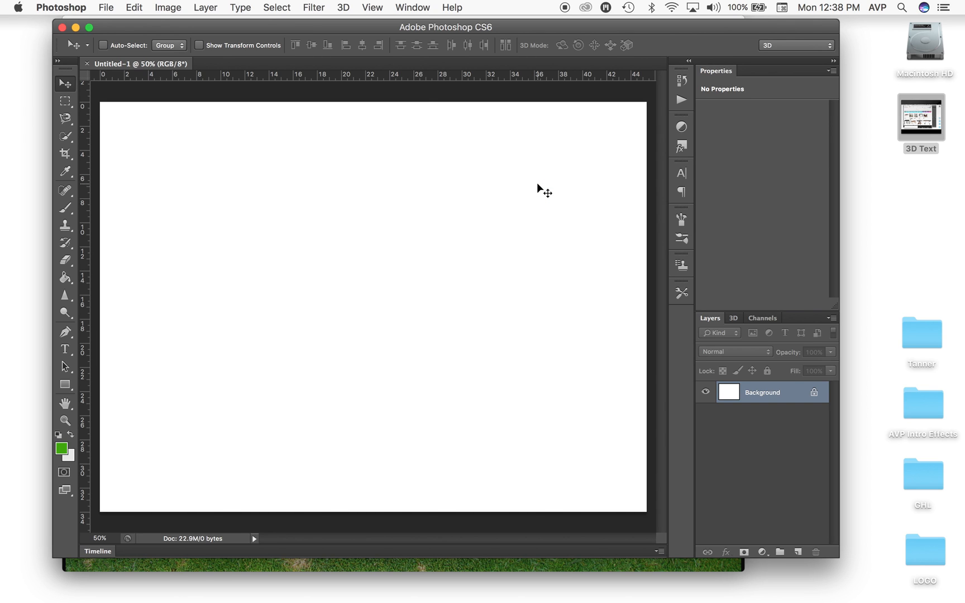
click(135, 7)
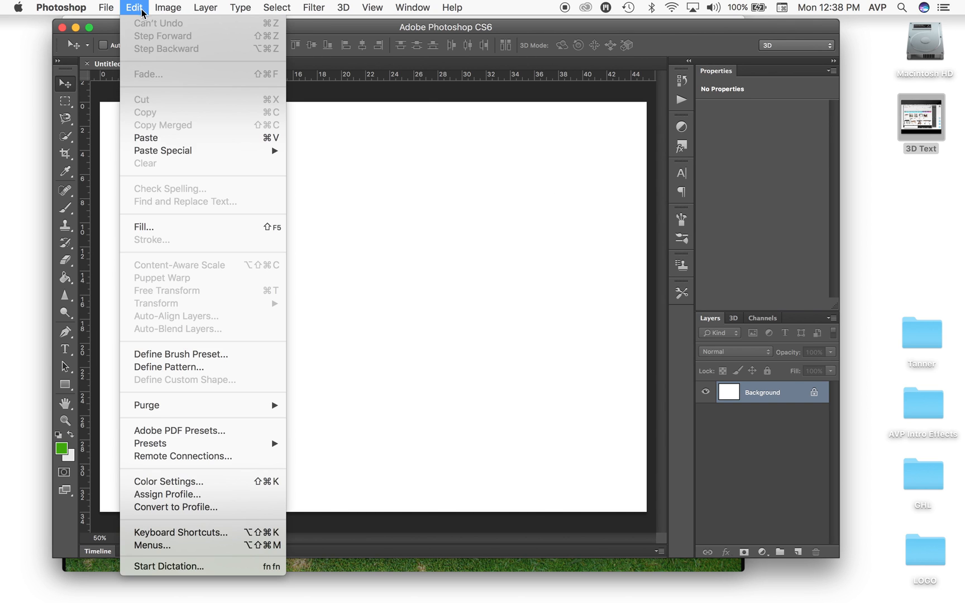
click(147, 137)
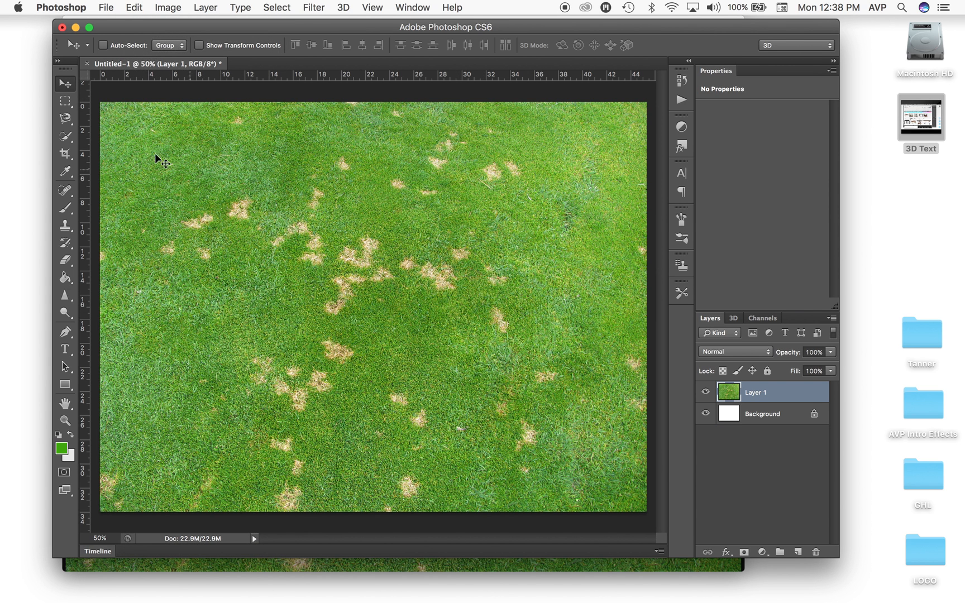
Use the Clone Stamp to cover the dead spots in the photo's upper-left area with clean grass, undoing the stray stamp
click(65, 225)
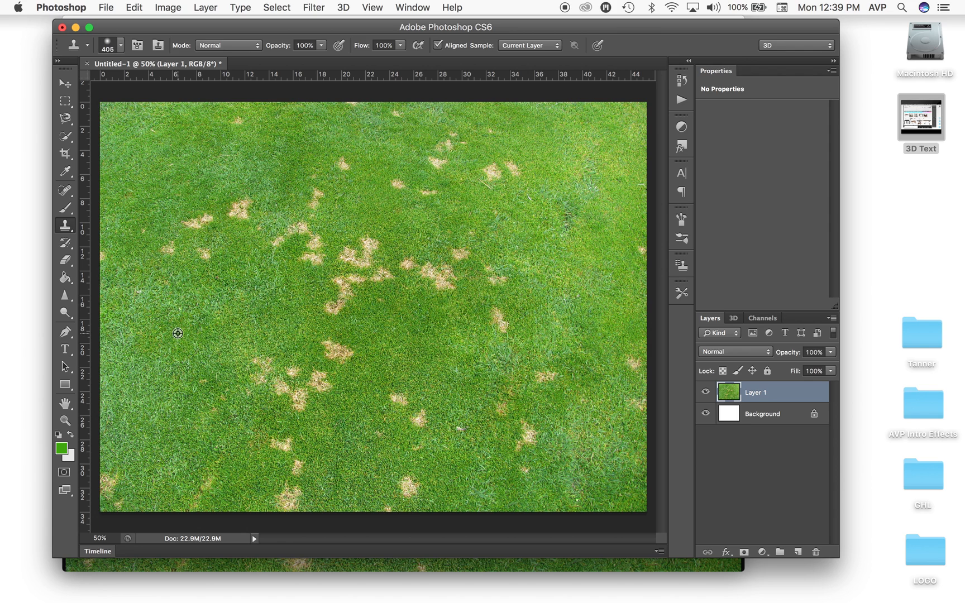
alt+click(177, 332)
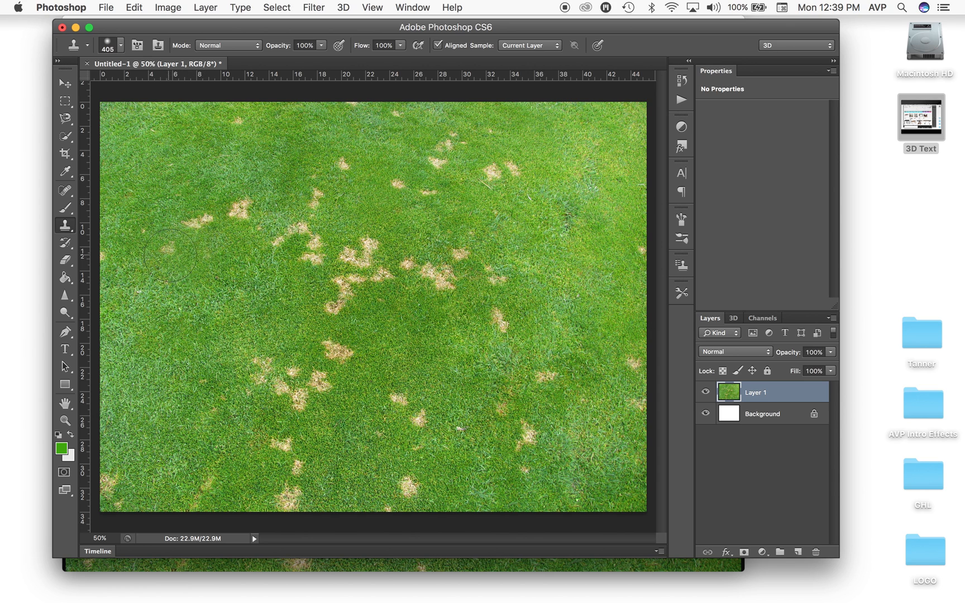
click(164, 252)
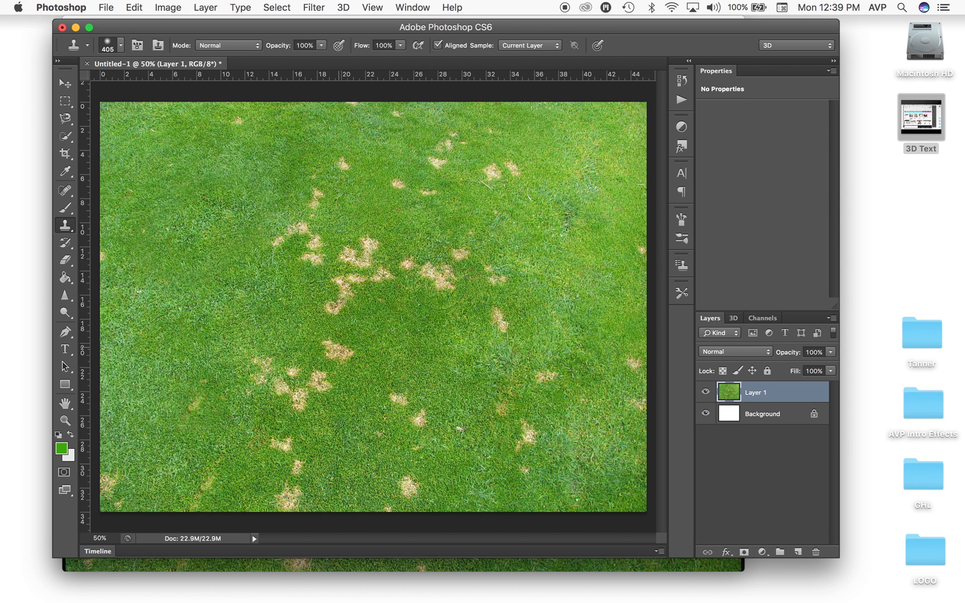
key(super+z)
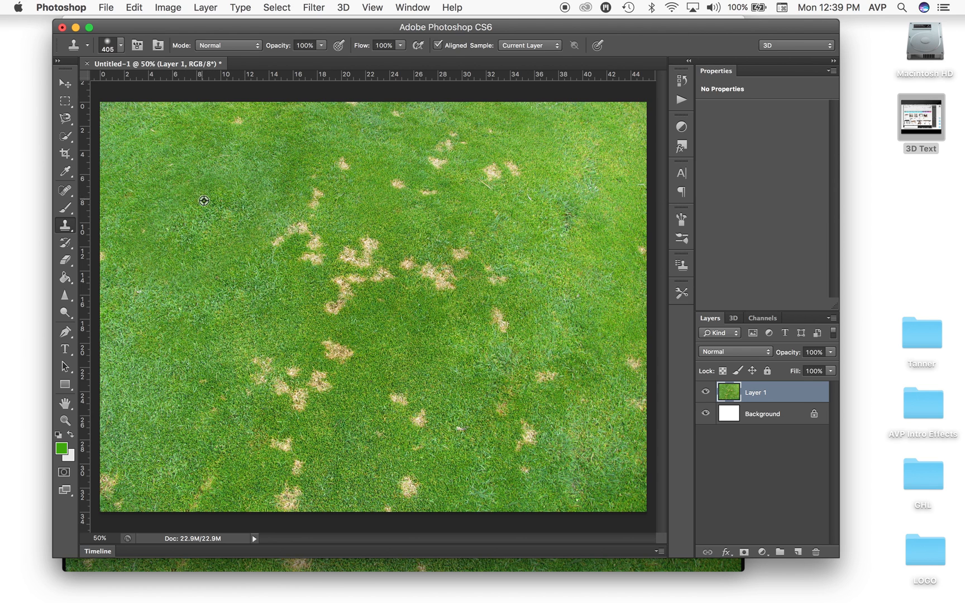
mouse_move(275, 233)
mouse_down()
mouse_move(302, 237)
mouse_move(302, 183)
mouse_move(279, 217)
mouse_up()
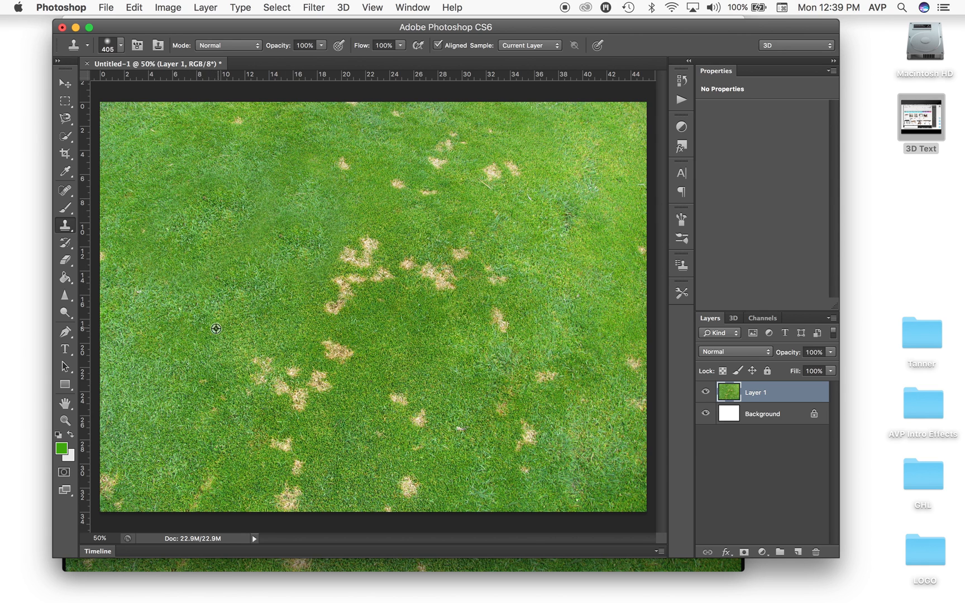
Clone clean grass over the dead spots left of the lower centre and the patch just left of the photo's centre
alt+click(188, 319)
drag(263, 366, 307, 384)
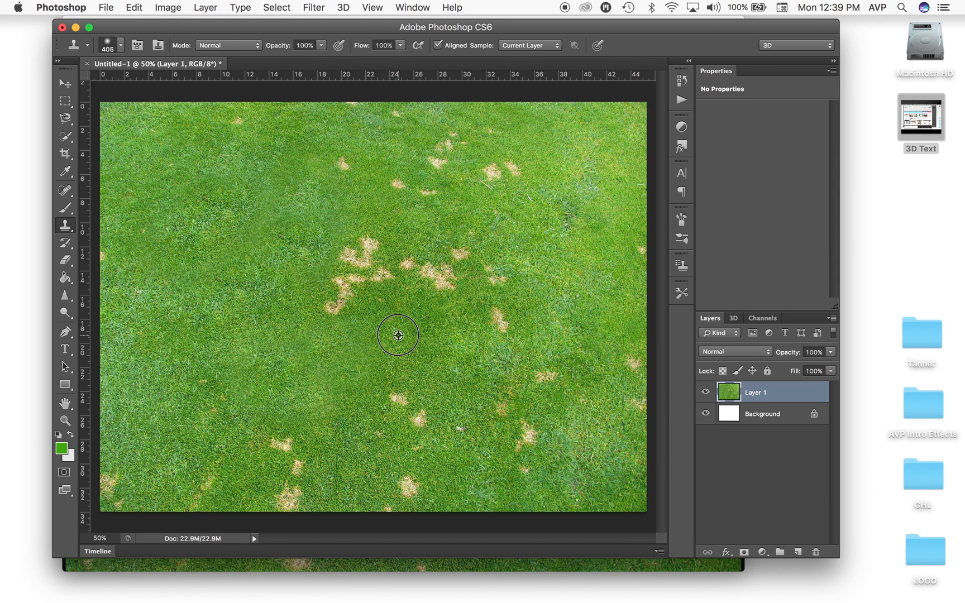
drag(347, 306, 338, 285)
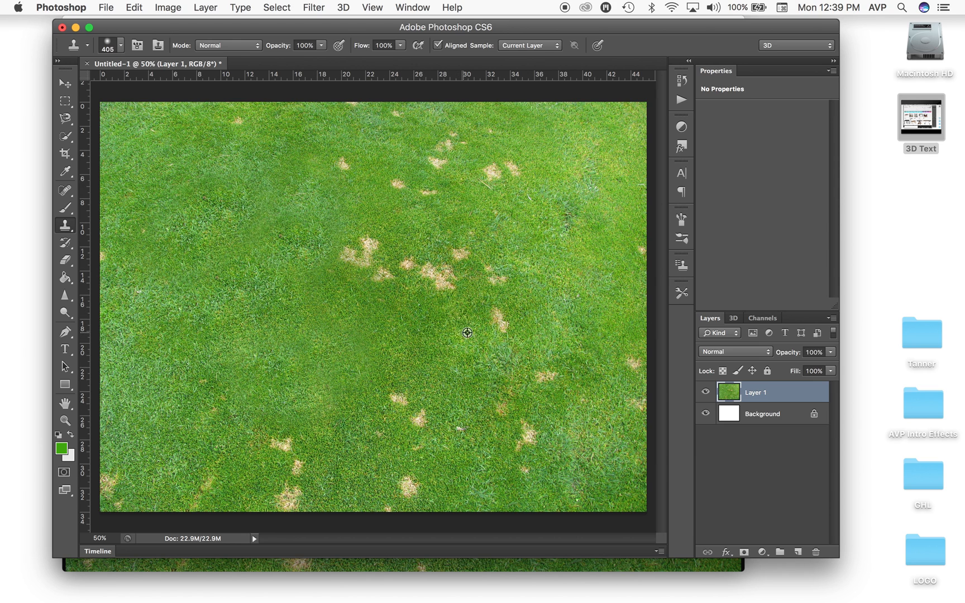
Clone nearby green grass over the cluster of dead spots across the photo's centre and the small spots just above it
alt+click(351, 296)
mouse_move(349, 254)
mouse_down()
mouse_move(373, 271)
mouse_move(399, 261)
mouse_move(431, 268)
mouse_move(357, 302)
mouse_move(459, 251)
mouse_up()
alt+click(370, 286)
alt+click(424, 237)
drag(424, 197, 421, 201)
Sample clean grass near the photo's upper right and clone it over the dead spots there
alt+click(594, 134)
drag(515, 181, 502, 174)
alt+click(524, 130)
mouse_move(482, 136)
mouse_down()
mouse_move(535, 144)
mouse_move(463, 147)
mouse_move(431, 160)
mouse_up()
Clone freshly sampled grass over the remaining small dead spots along the top of the photo, from the centre to the upper left
alt+click(517, 140)
alt+click(374, 205)
click(338, 162)
alt+click(398, 156)
click(399, 116)
alt+click(358, 143)
click(353, 104)
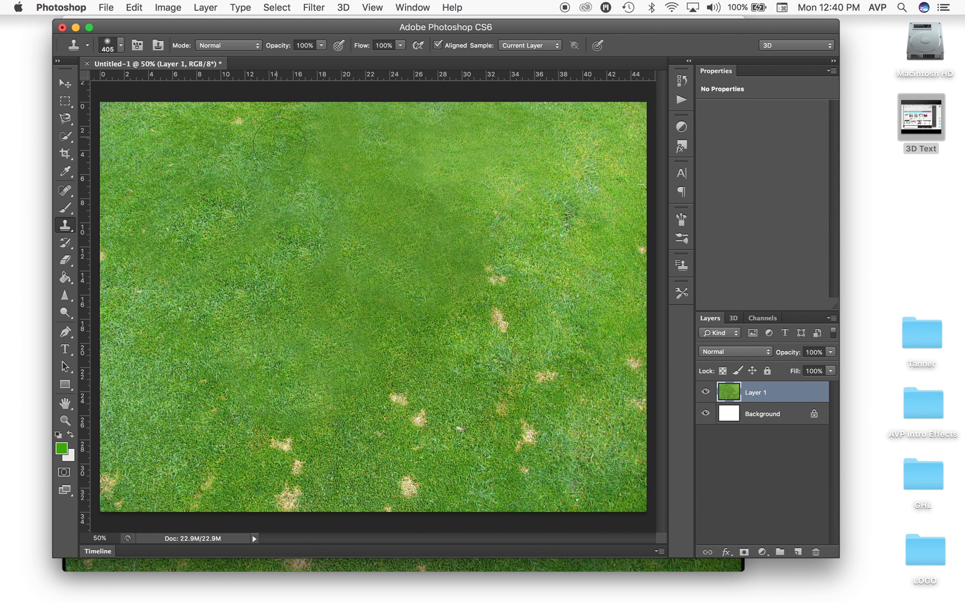
alt+click(303, 149)
click(237, 119)
Clone sampled grass over the dead spots right of the photo's centre and the pair of spots at the lower centre
alt+click(430, 308)
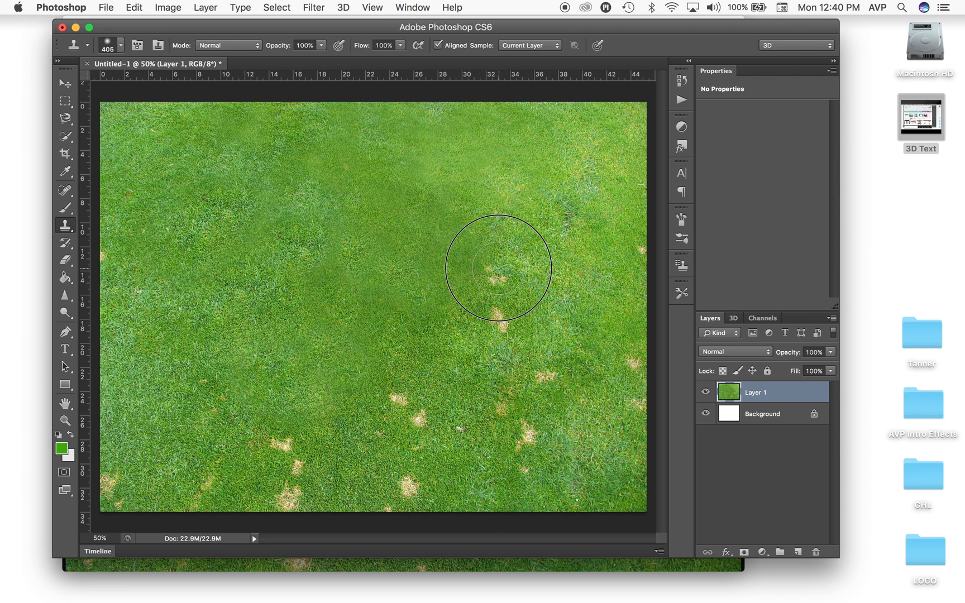
click(495, 275)
alt+click(443, 316)
click(496, 322)
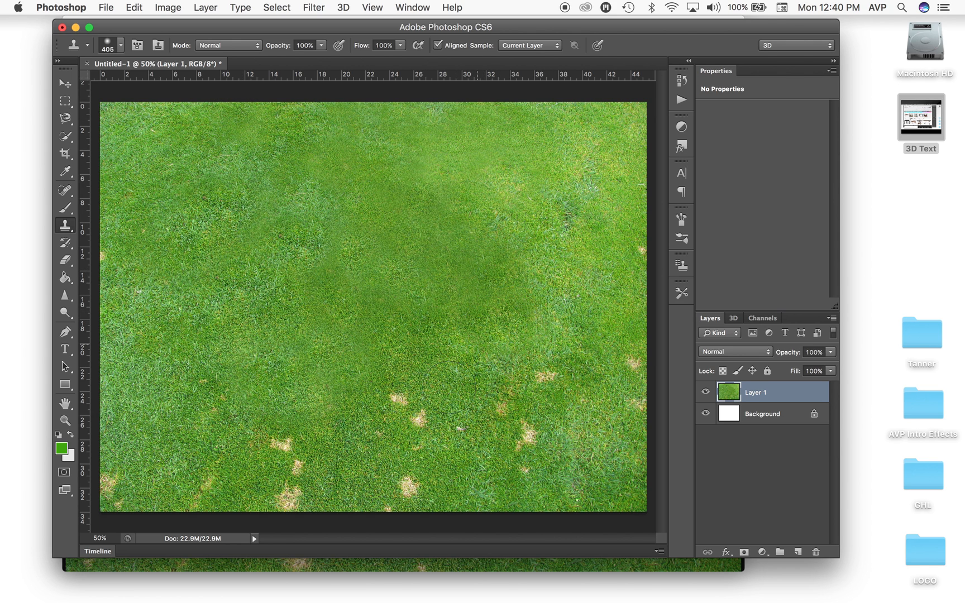
click(407, 396)
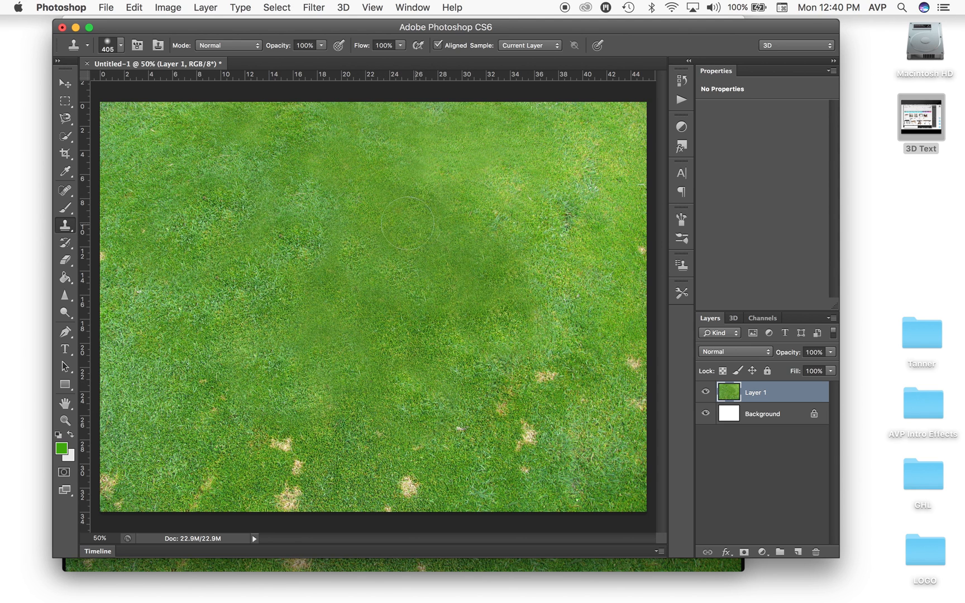
Clone darker grass from the photo's centre over the area to its left to even out the lawn
alt+click(396, 216)
click(291, 254)
alt+click(417, 207)
click(302, 202)
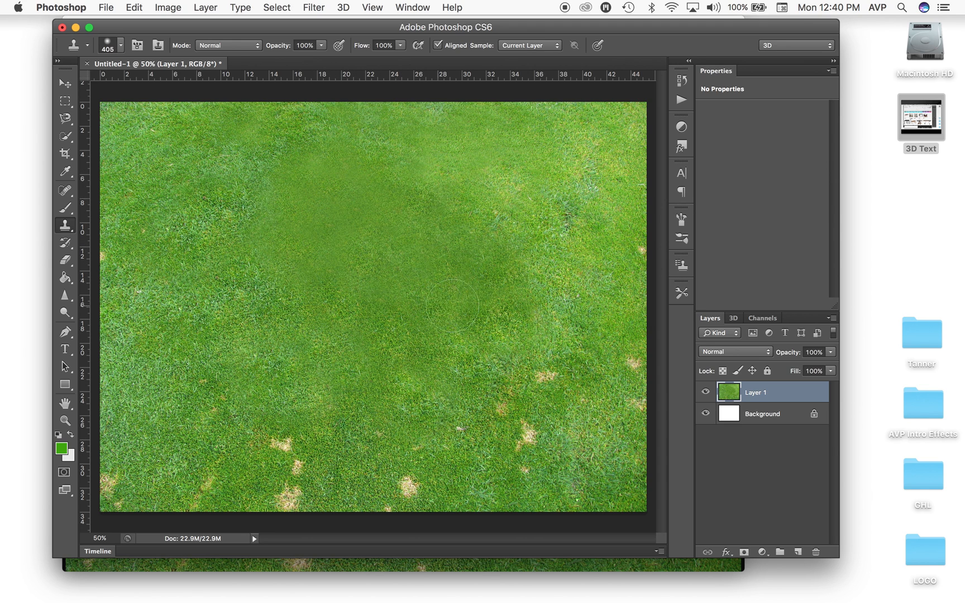
Stamp clean grass over the dead spots in the photo's lower-right area and along its lower right edge
click(546, 378)
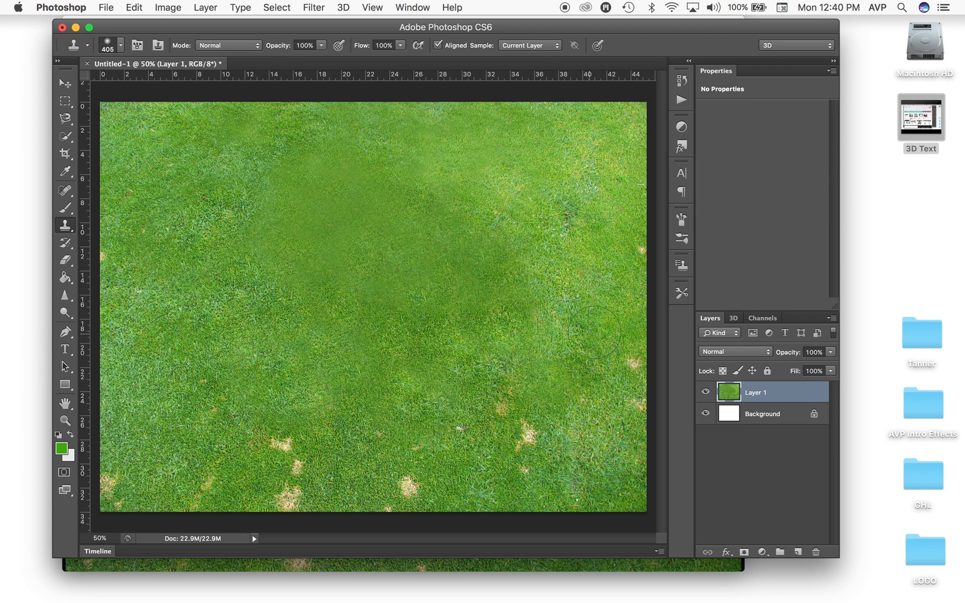
click(625, 402)
click(492, 399)
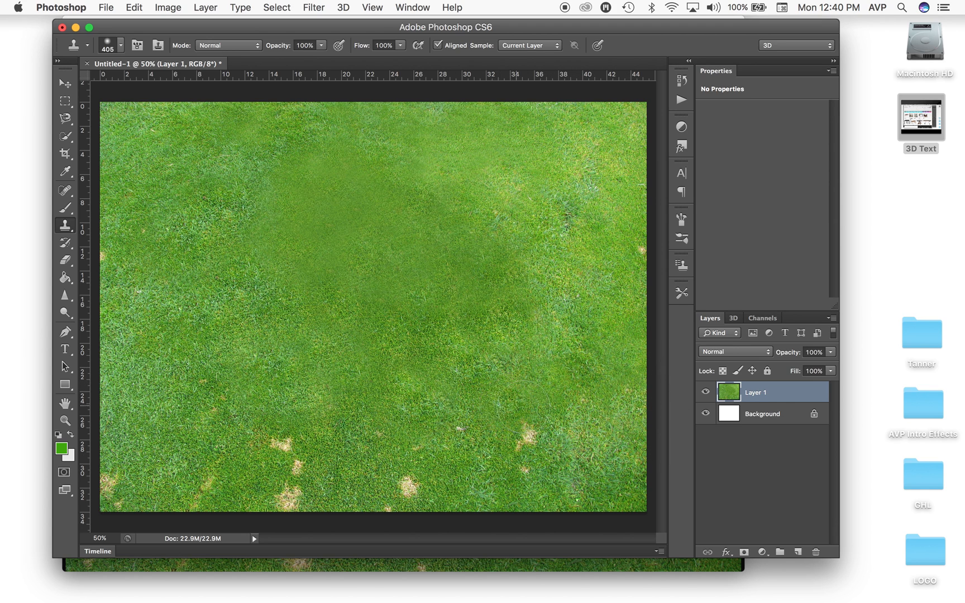
click(518, 421)
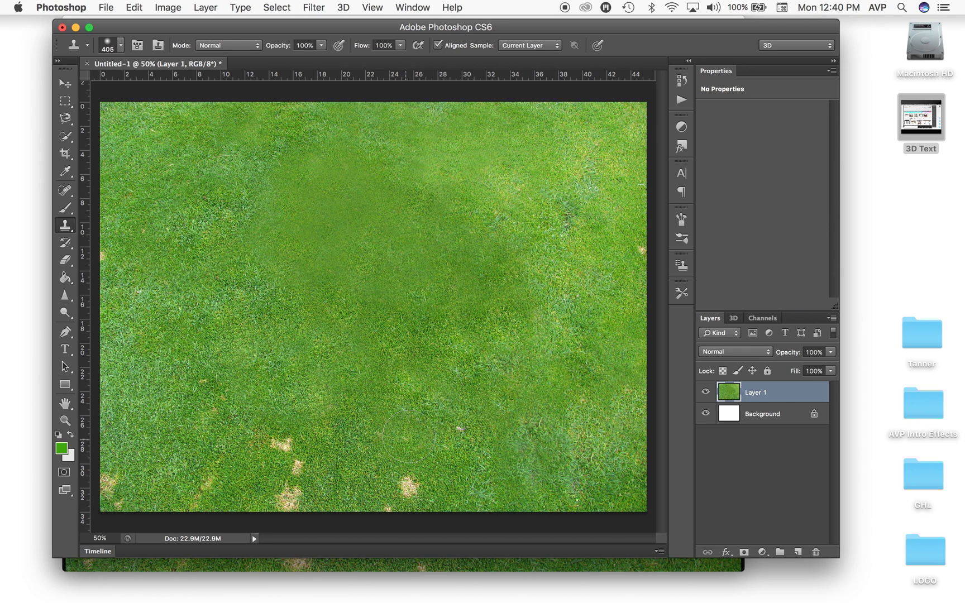
Clone sampled grass over the dead spots along the bottom of the photo, from the lower centre toward the lower left
click(406, 471)
alt+click(402, 484)
mouse_move(387, 503)
mouse_down()
mouse_move(352, 498)
mouse_move(346, 484)
mouse_move(319, 495)
mouse_up()
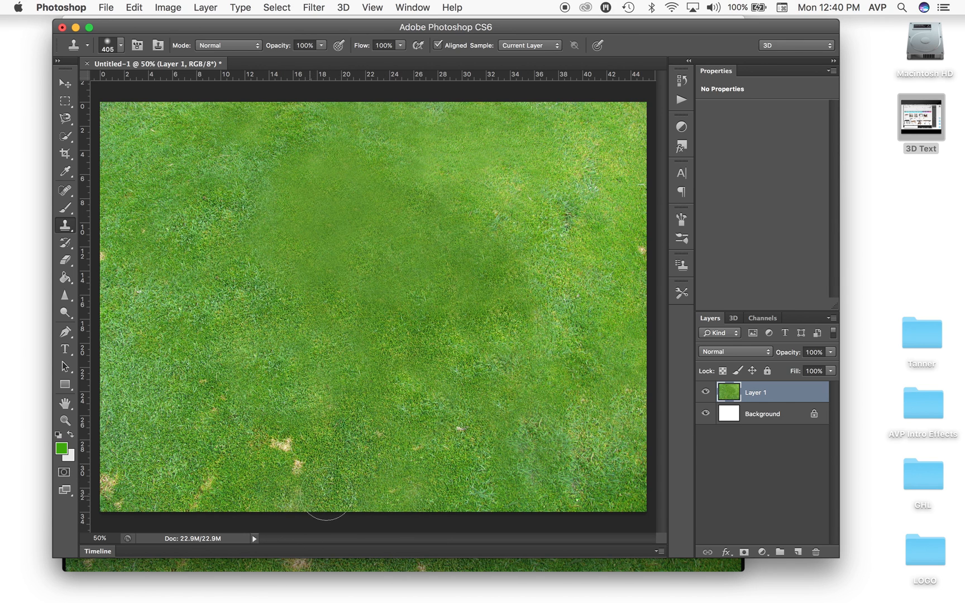
alt+click(363, 401)
drag(279, 445, 295, 465)
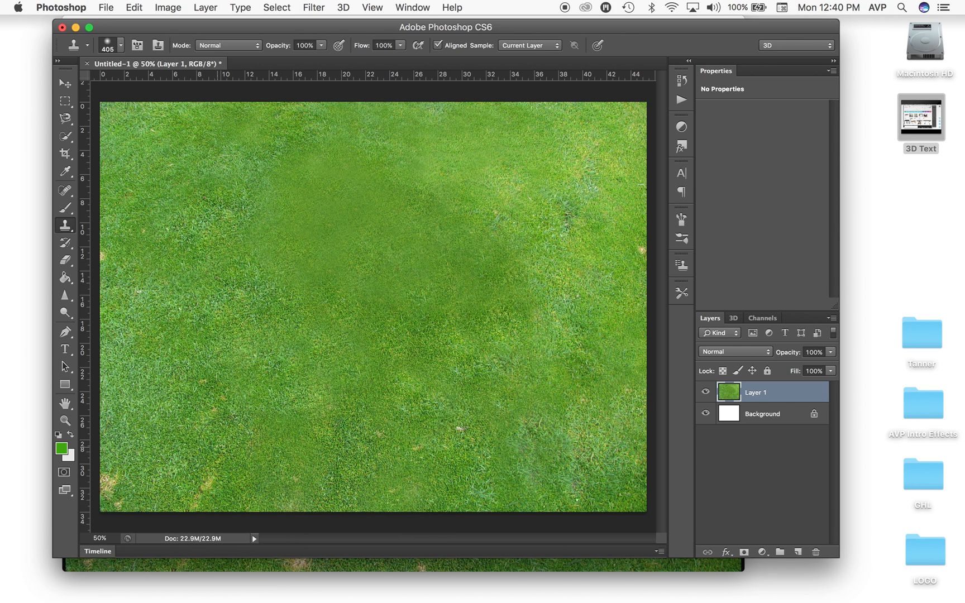
alt+click(179, 431)
click(216, 496)
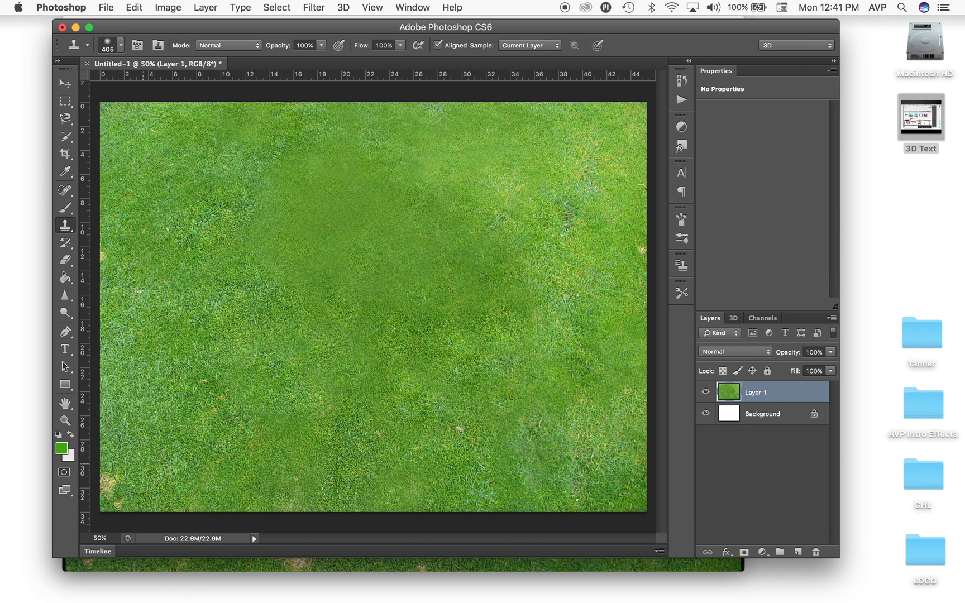